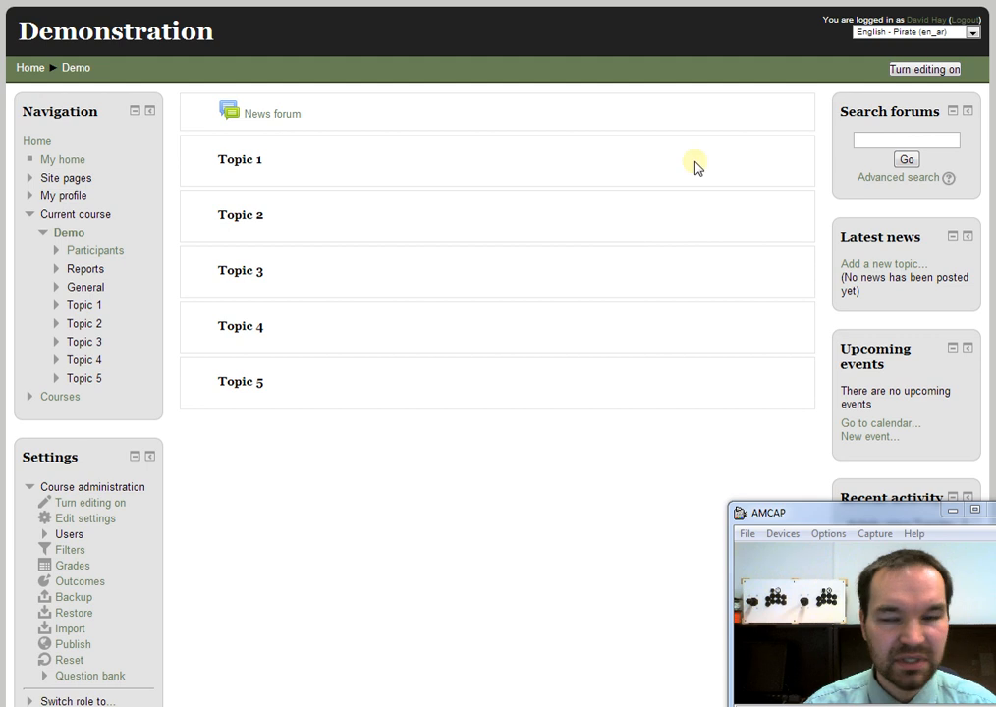
# Step: Turn on course editing and add a Language lab - OWLL activity to Topic 1
pyautogui.click(878, 75)
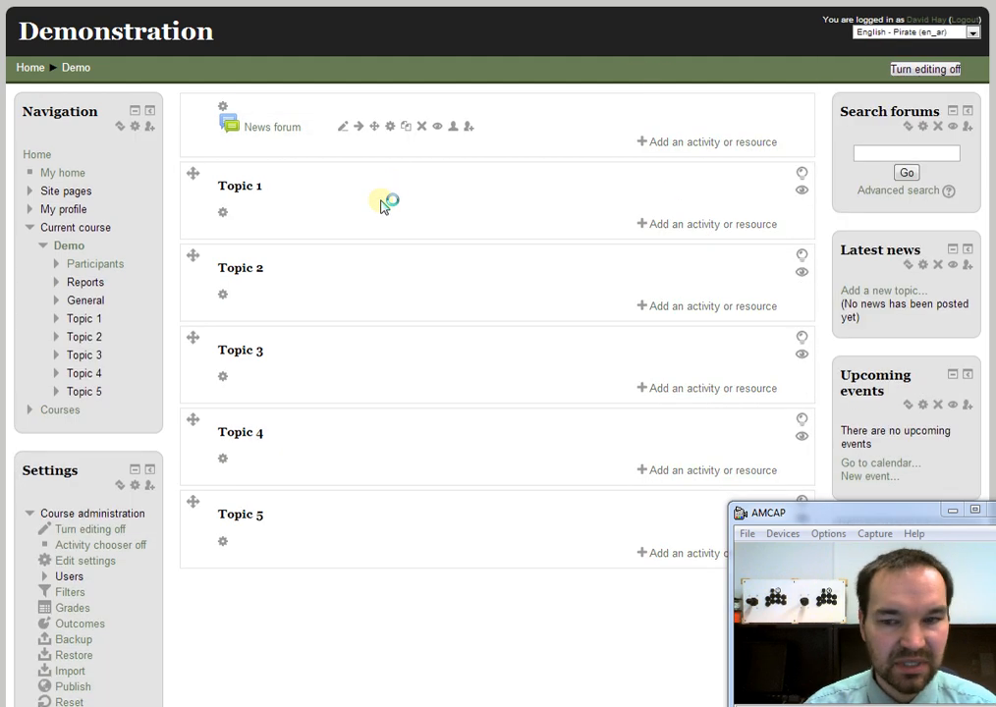
pyautogui.click(667, 224)
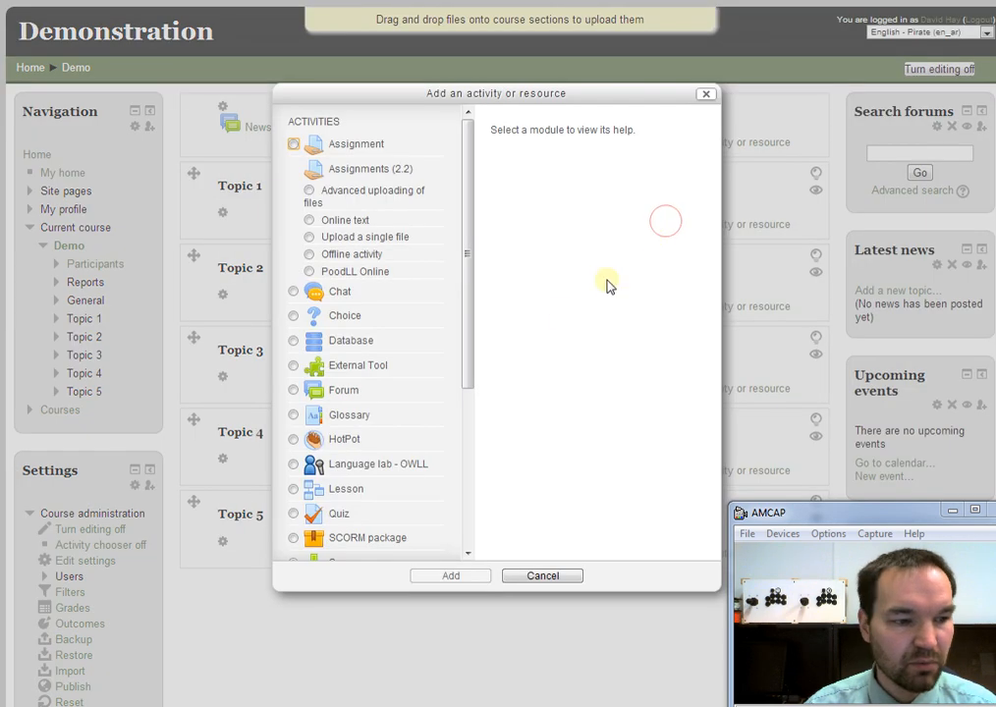
pyautogui.scroll(-2, 373, 354)
pyautogui.click(294, 381)
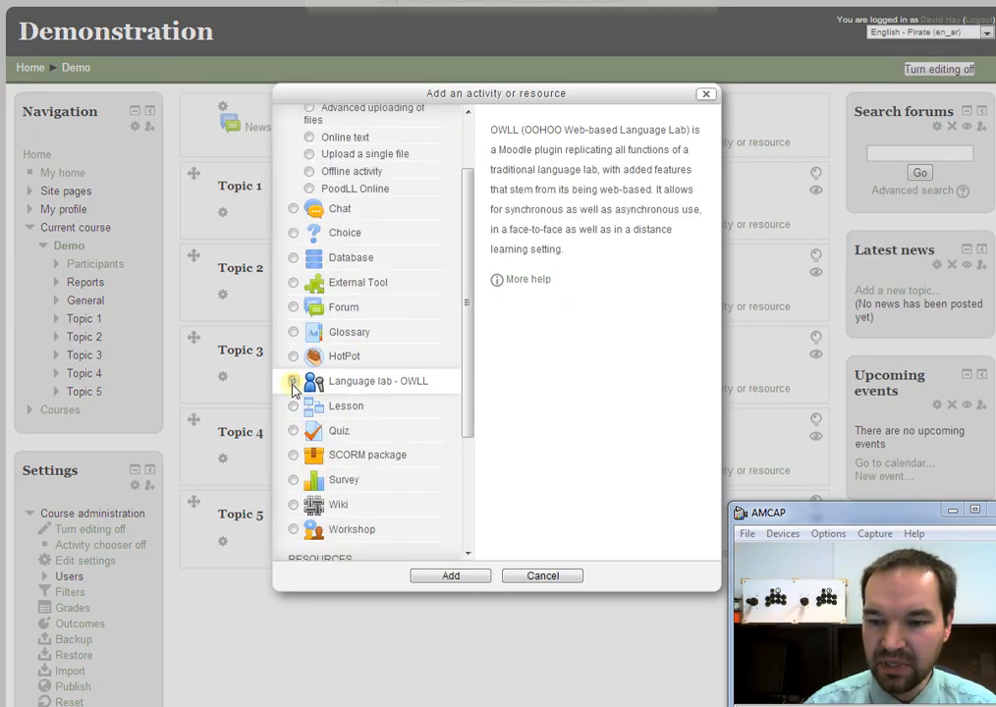
pyautogui.click(449, 577)
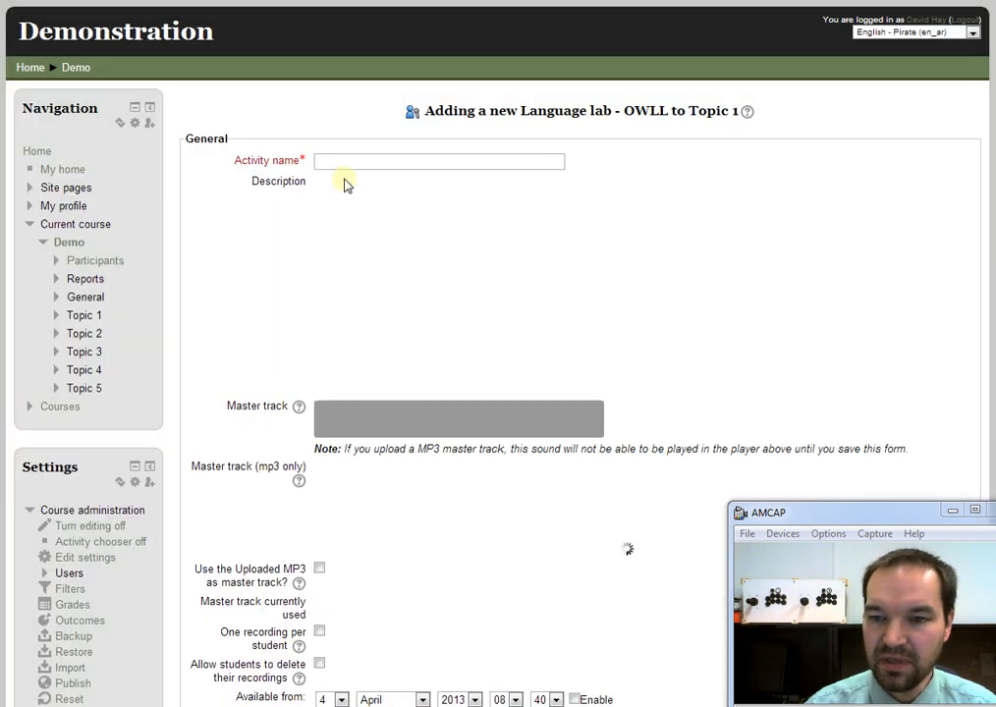
# Step: Name the language lab activity Demo and allow students to delete their recordings
pyautogui.click(357, 158)
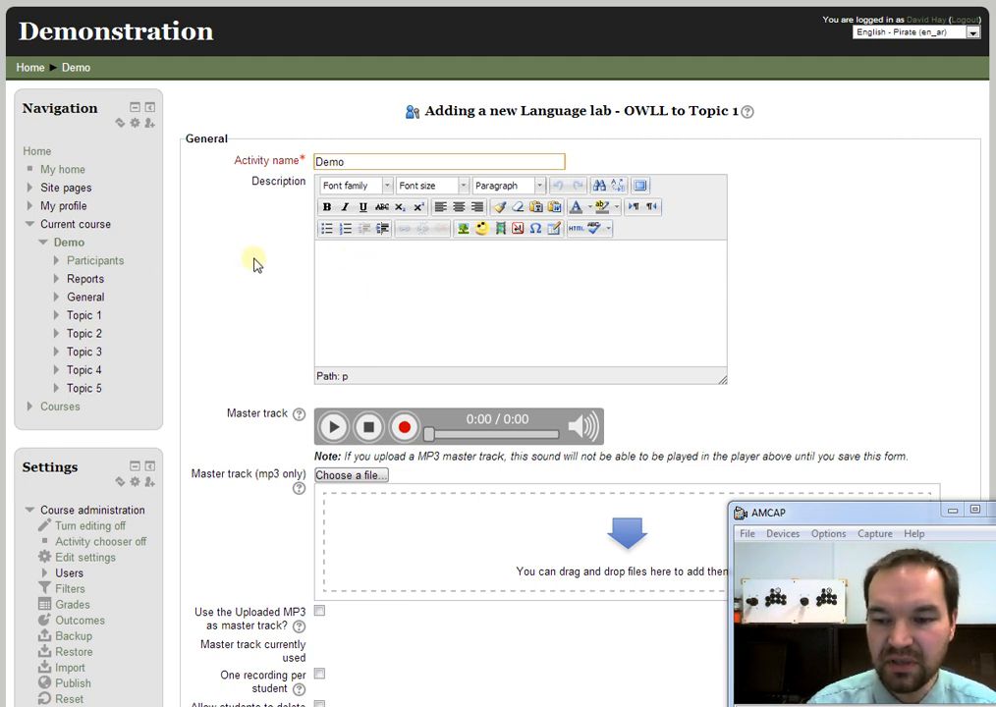
pyautogui.scroll(-2, 253, 263)
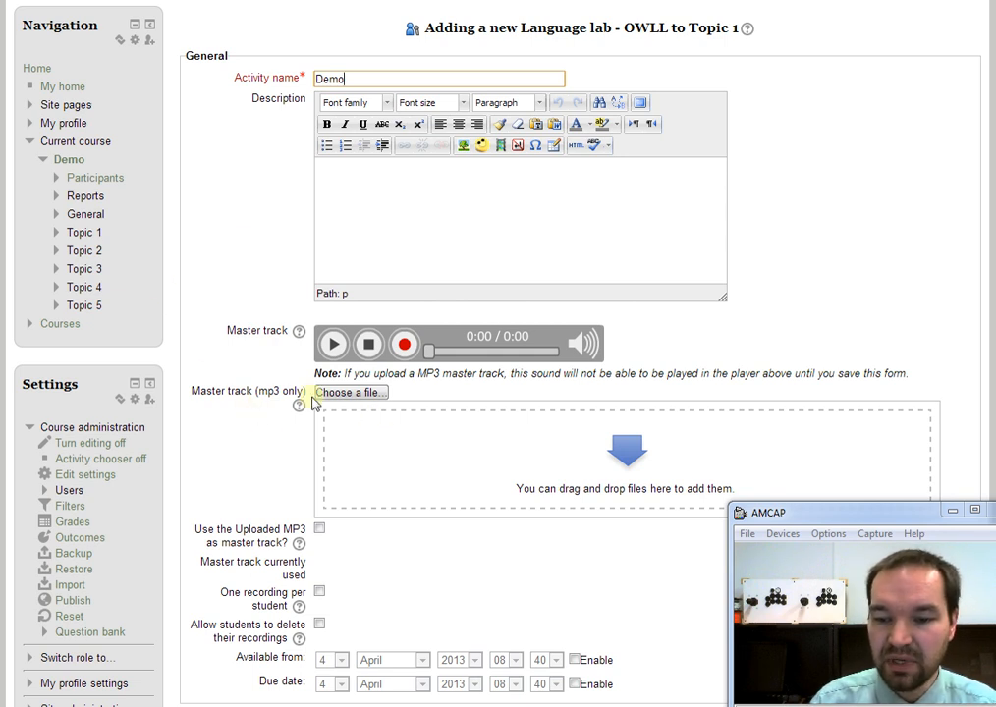
pyautogui.scroll(-3, 248, 329)
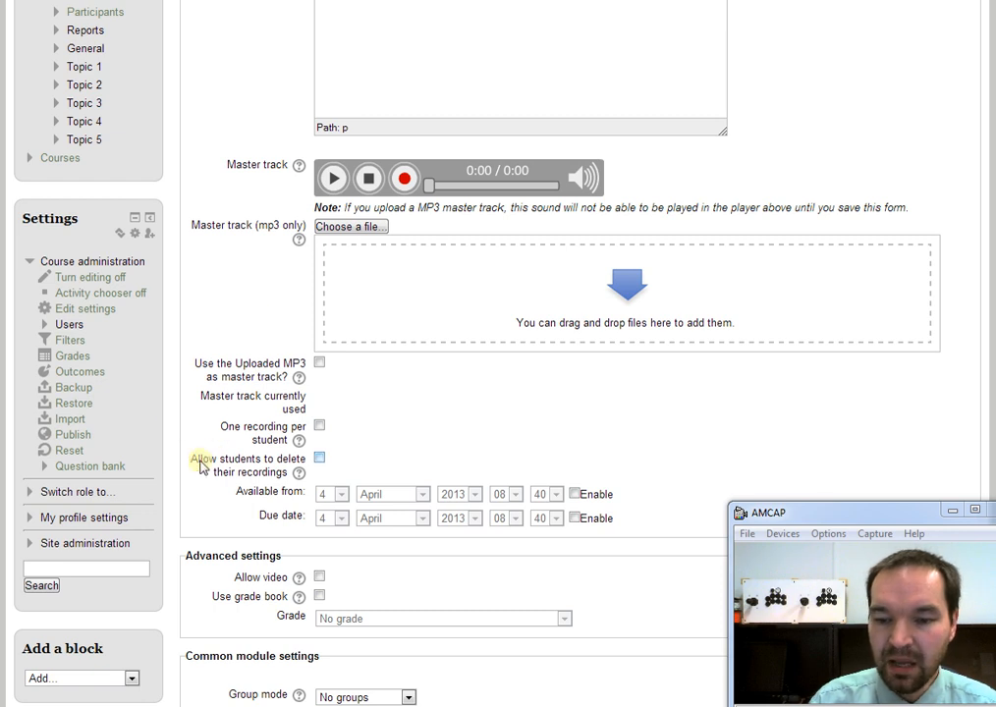
pyautogui.click(321, 461)
pyautogui.scroll(-3, 261, 385)
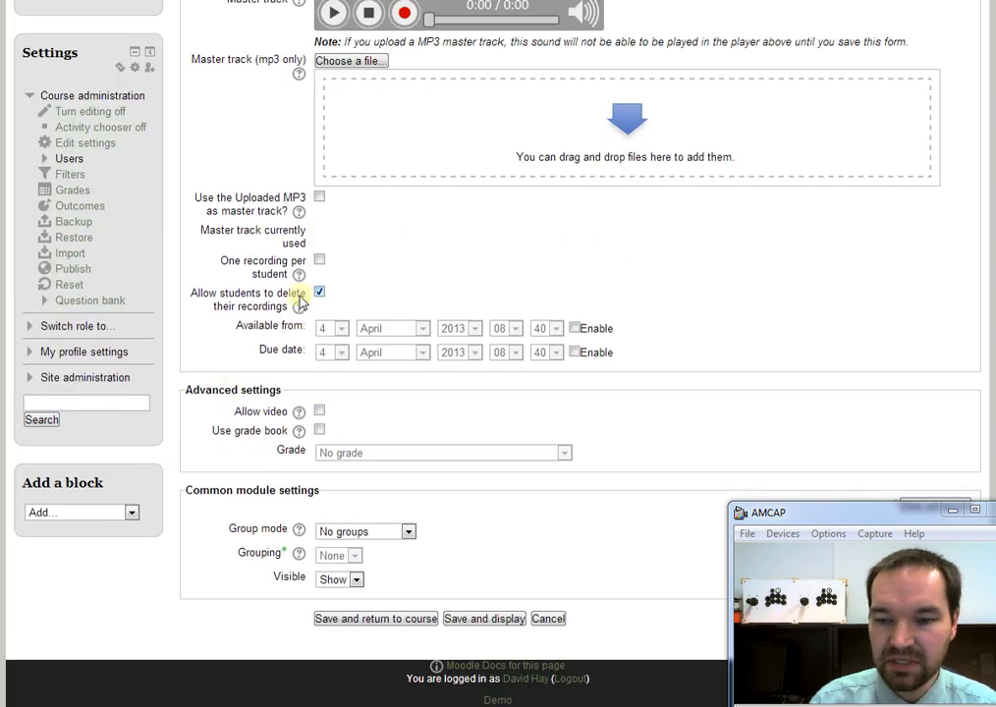
# Step: Allow video and use of the grade book for the activity, and save it, returning to the course
pyautogui.click(319, 411)
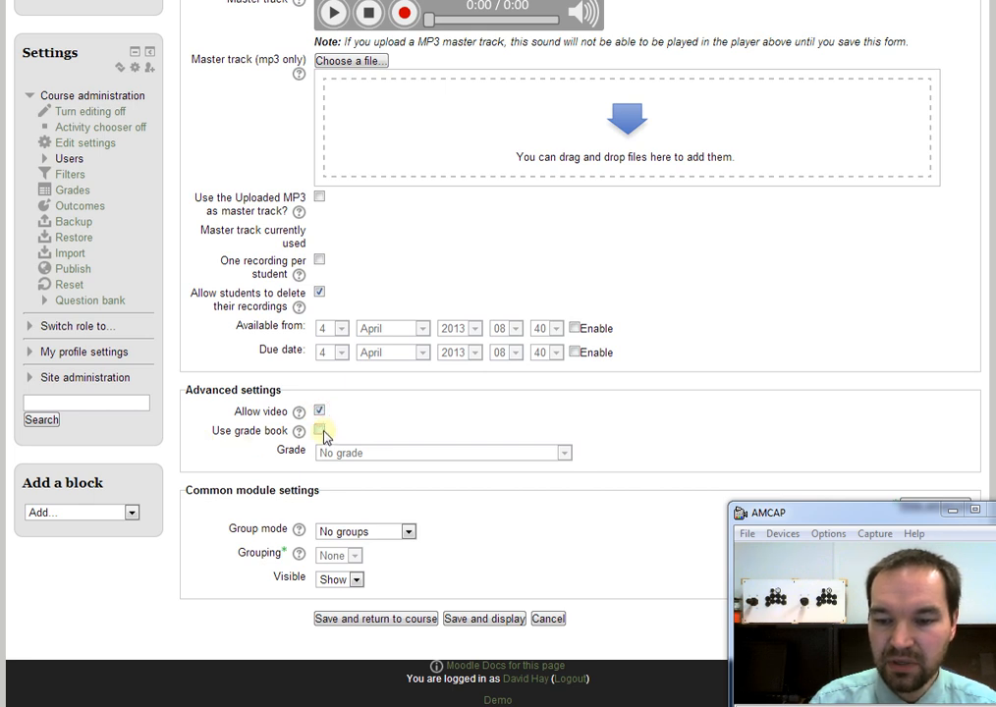
pyautogui.click(319, 431)
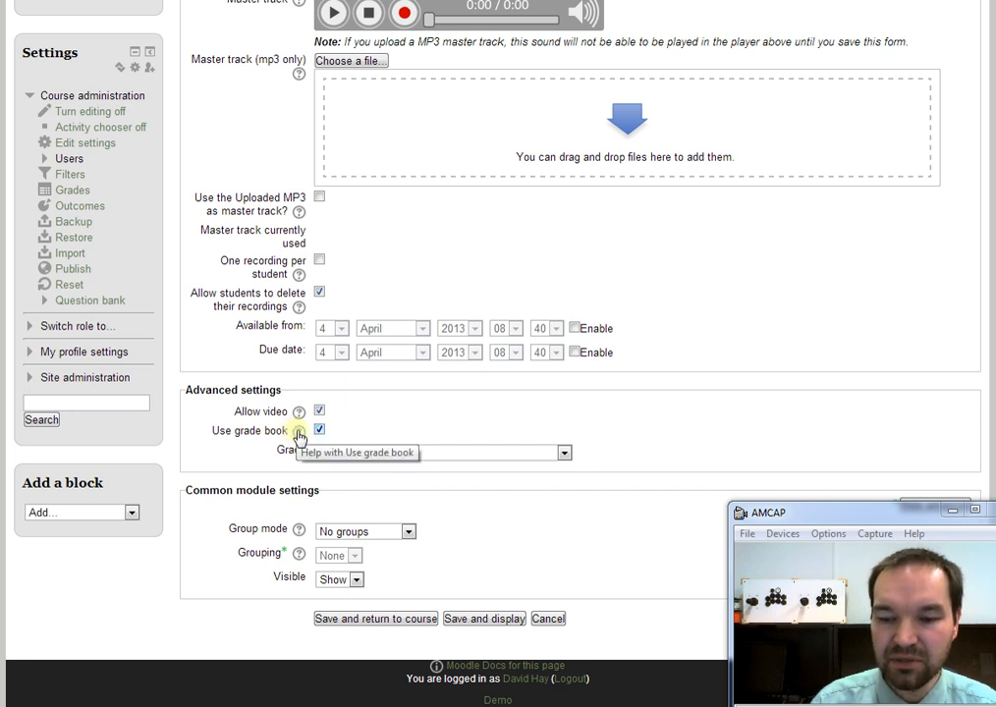
pyautogui.click(368, 615)
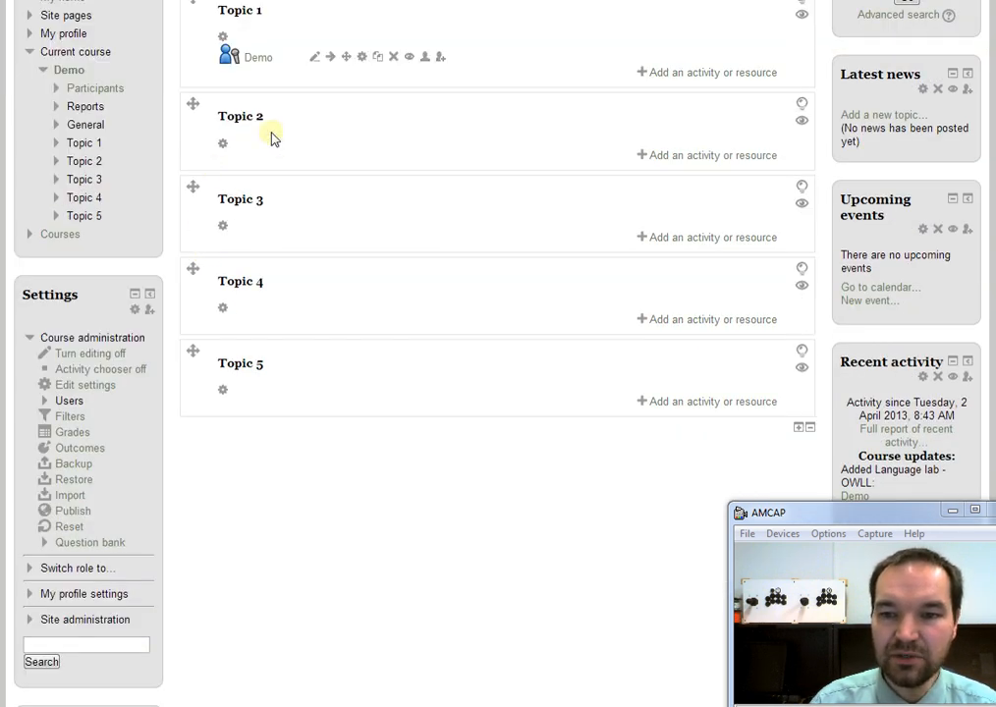
# Step: Open the Demo language lab and examine its class monitor and the teacher's recordings, notes and feedback areas
pyautogui.scroll(3, 320, 138)
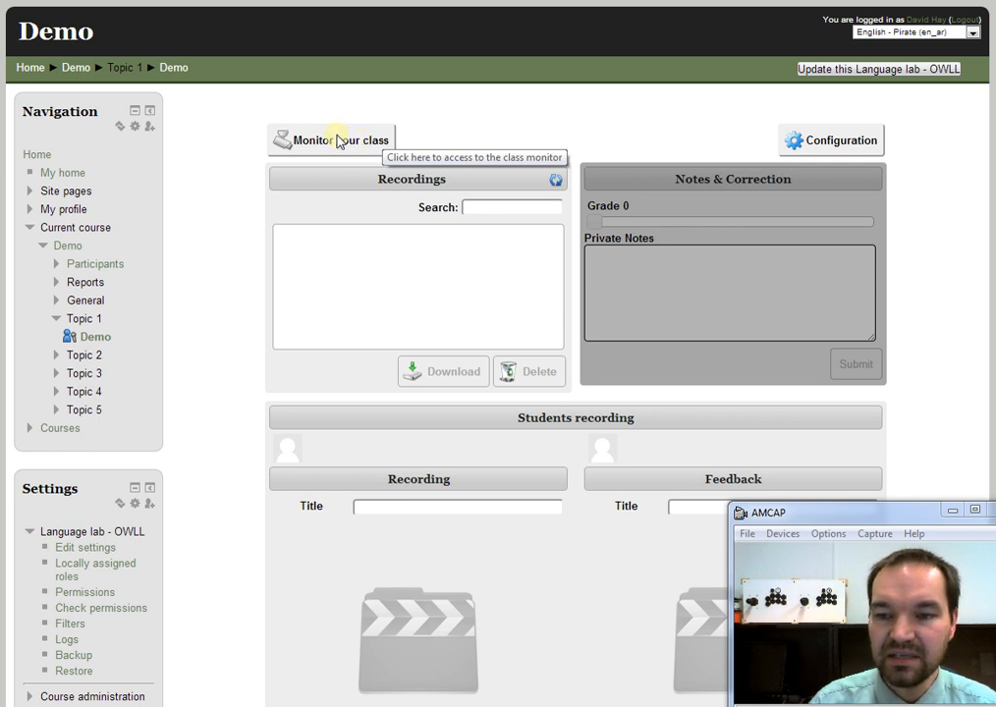
pyautogui.click(338, 141)
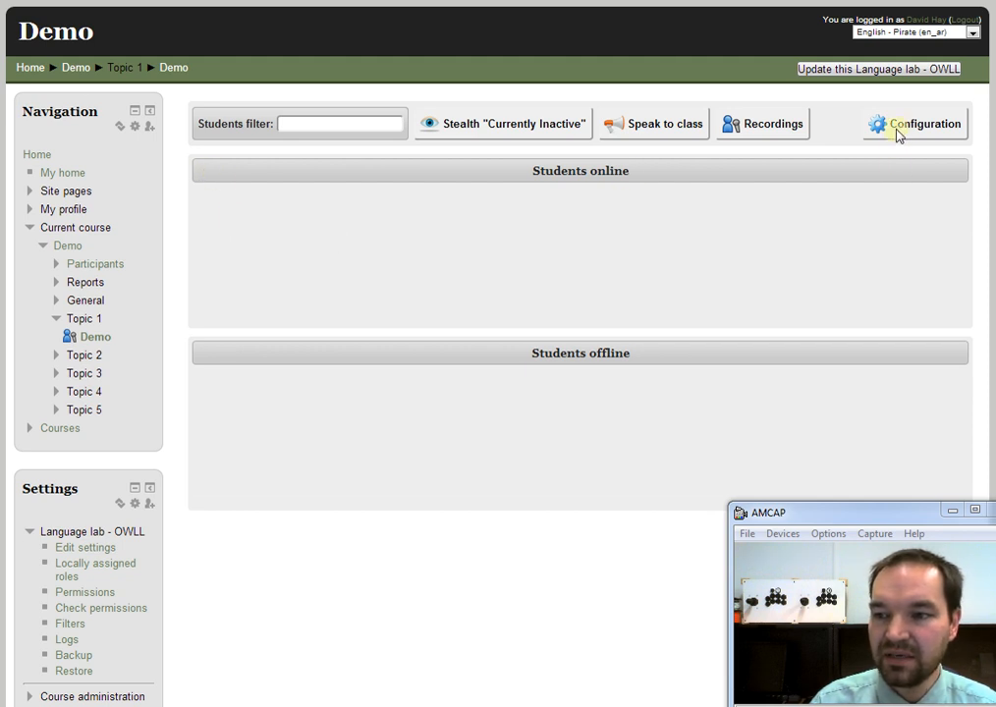
pyautogui.click(177, 69)
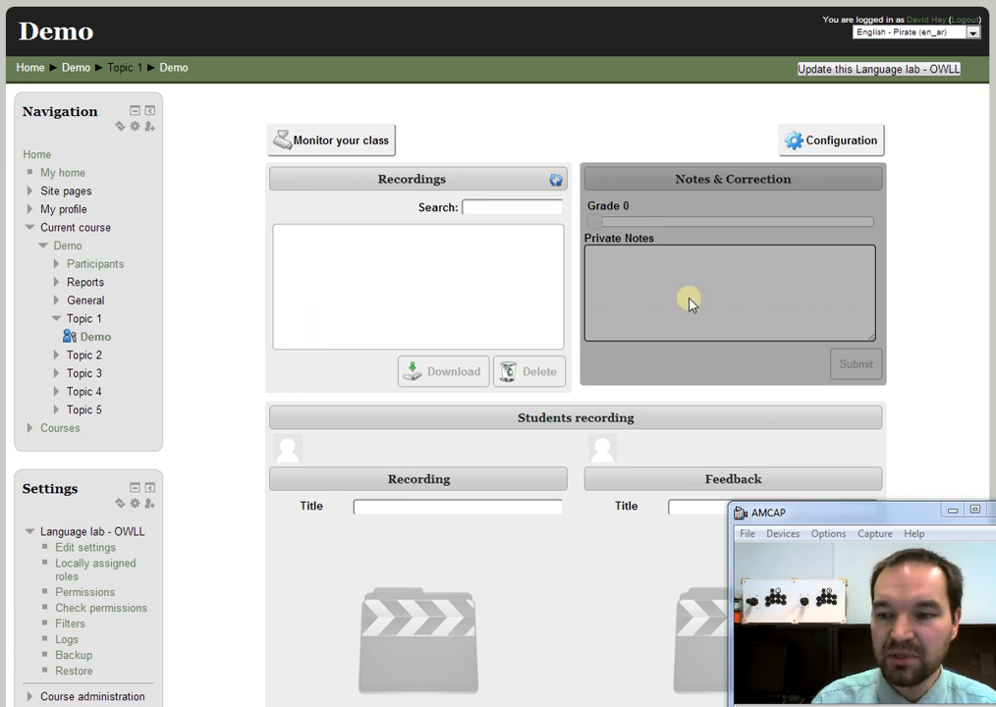
pyautogui.scroll(-2, 300, 300)
pyautogui.scroll(-2, 371, 380)
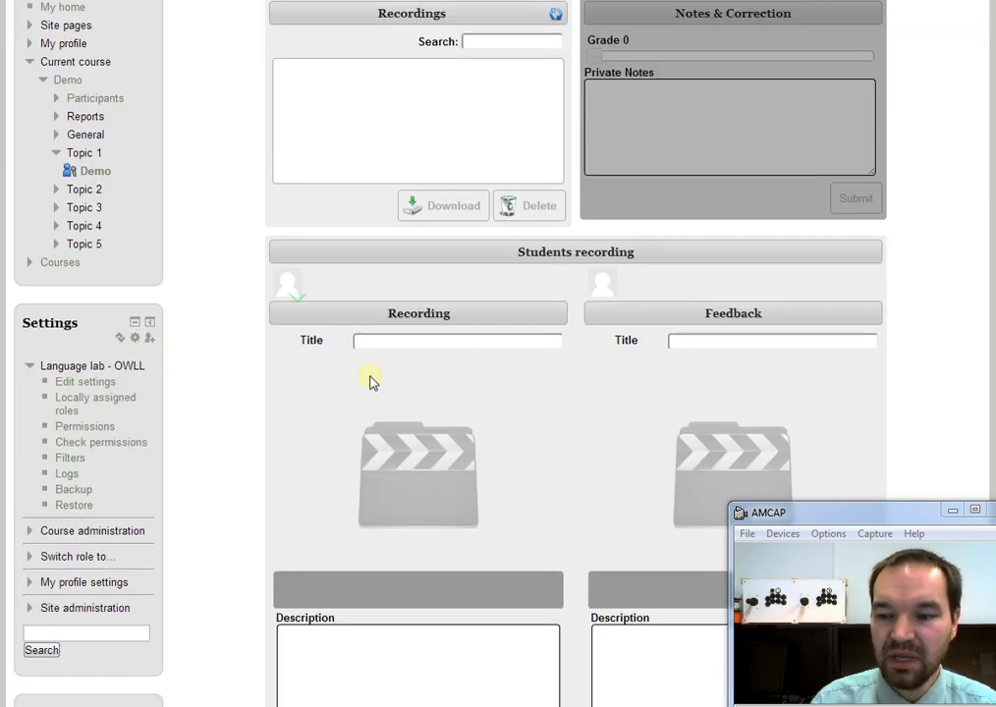
pyautogui.scroll(-4, 345, 398)
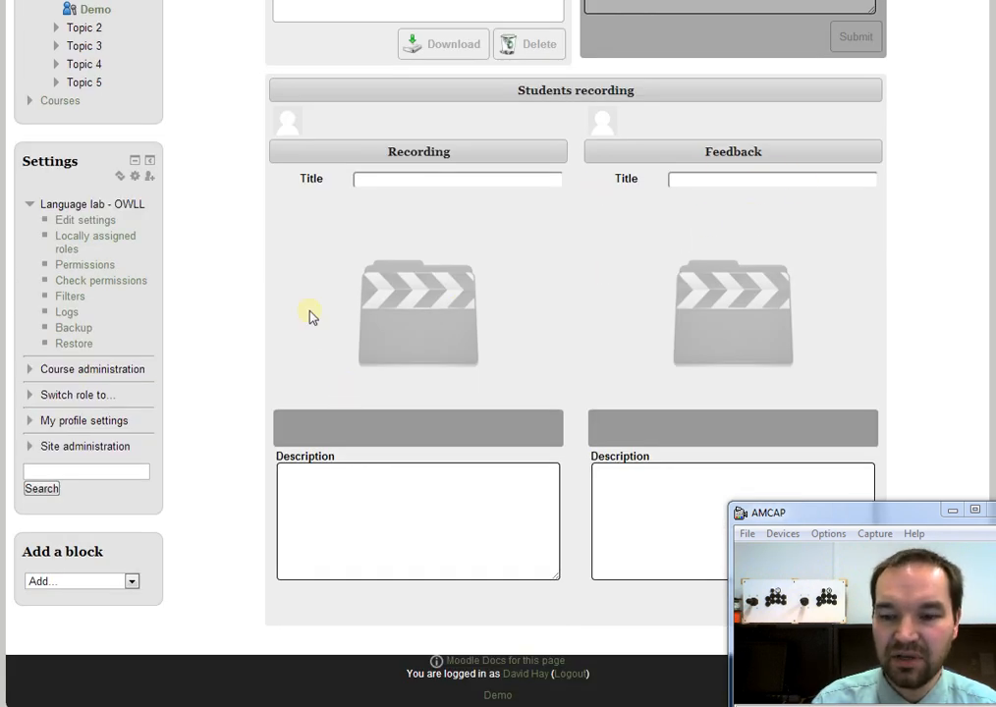
pyautogui.scroll(8, 195, 334)
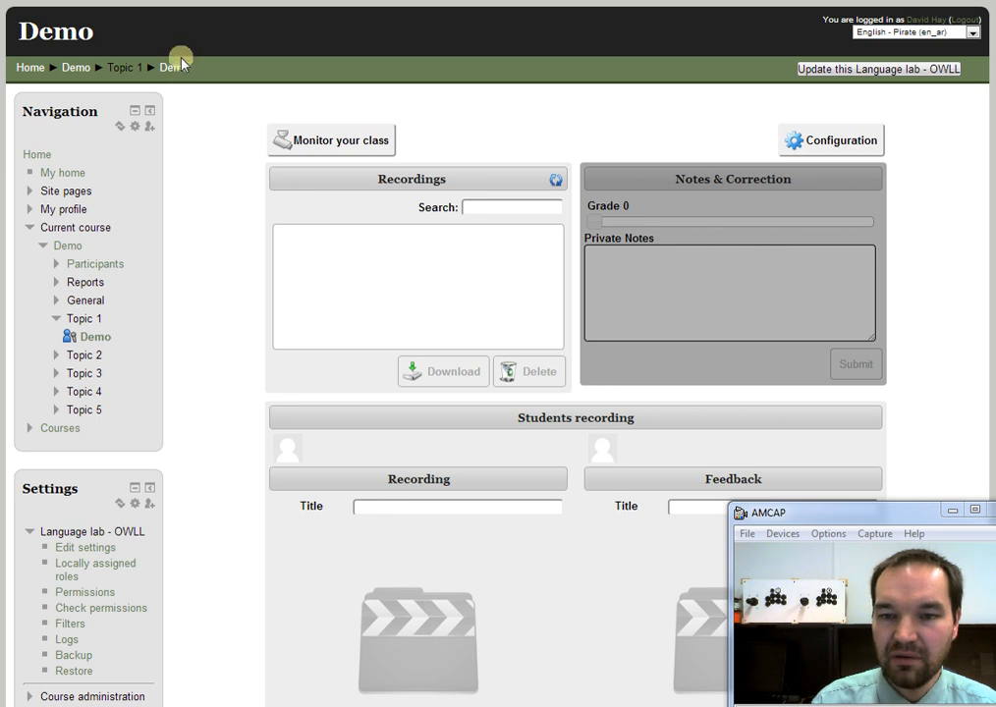
# Step: Switch the role to Student to use the Demo language lab from a student's view
pyautogui.scroll(-8, 201, 209)
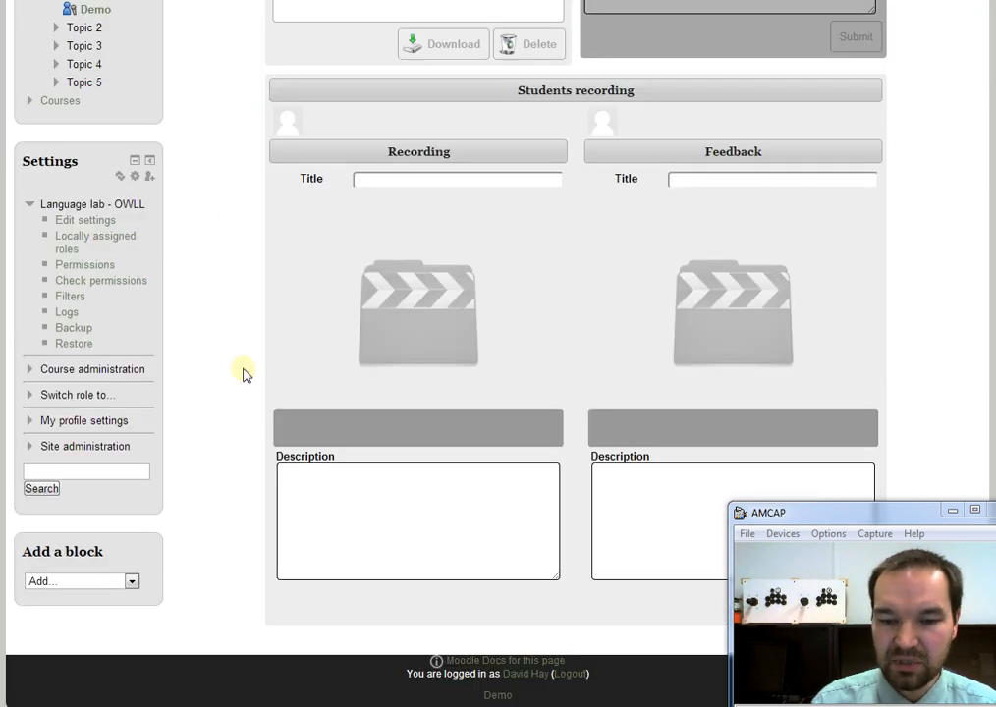
pyautogui.click(72, 394)
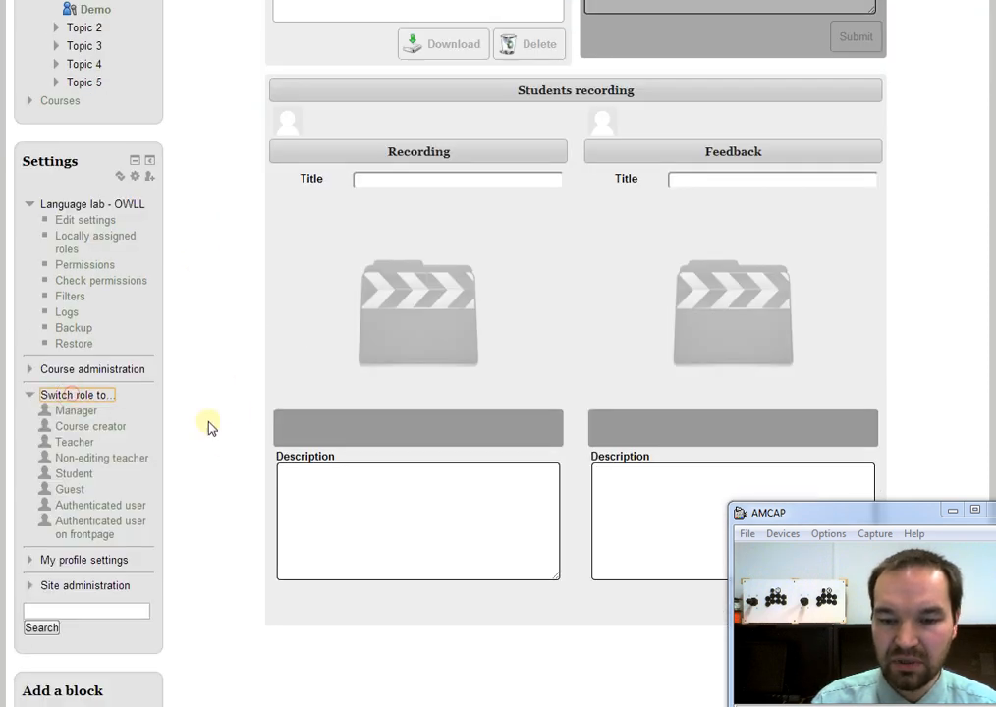
pyautogui.click(73, 475)
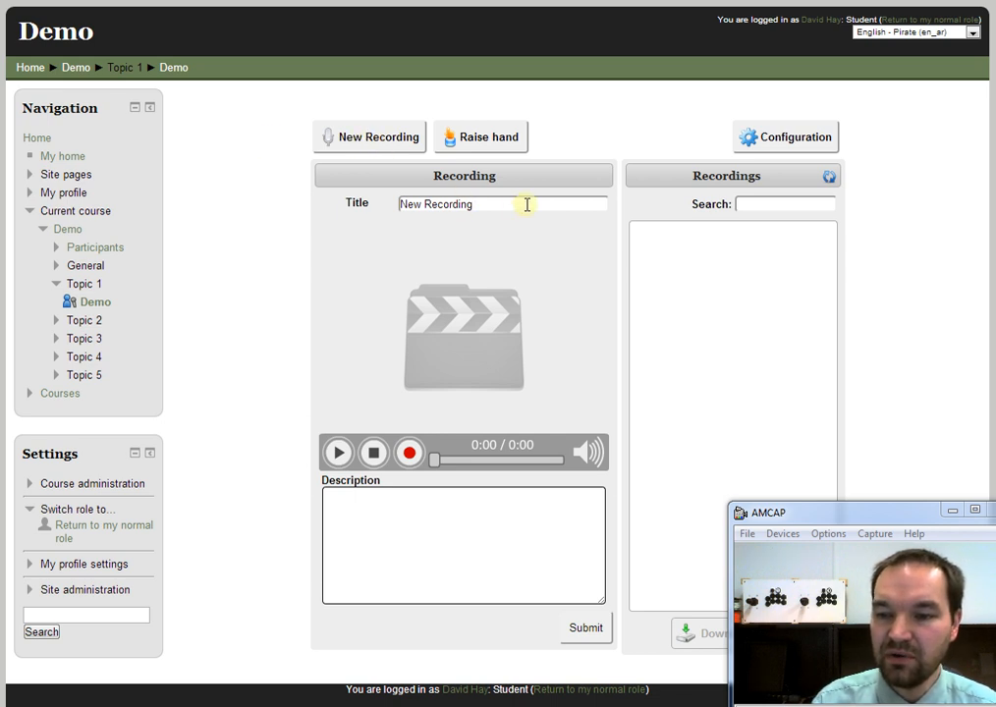
# Step: Record a video clip of about 6 seconds in the language lab, play it back and stop playback
pyautogui.click(409, 454)
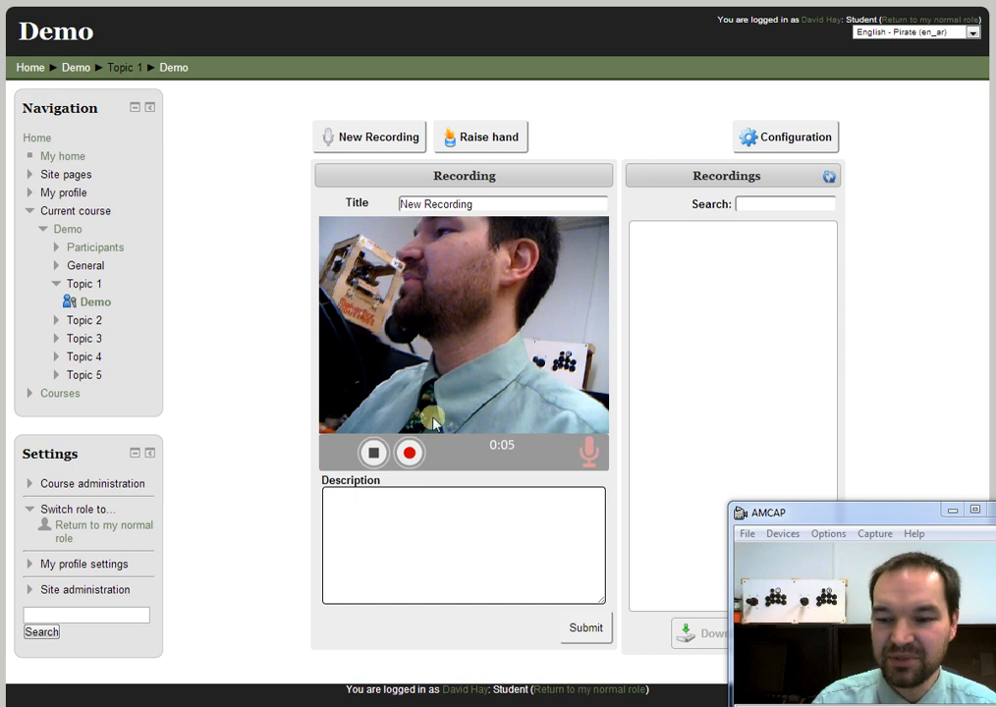
pyautogui.click(372, 453)
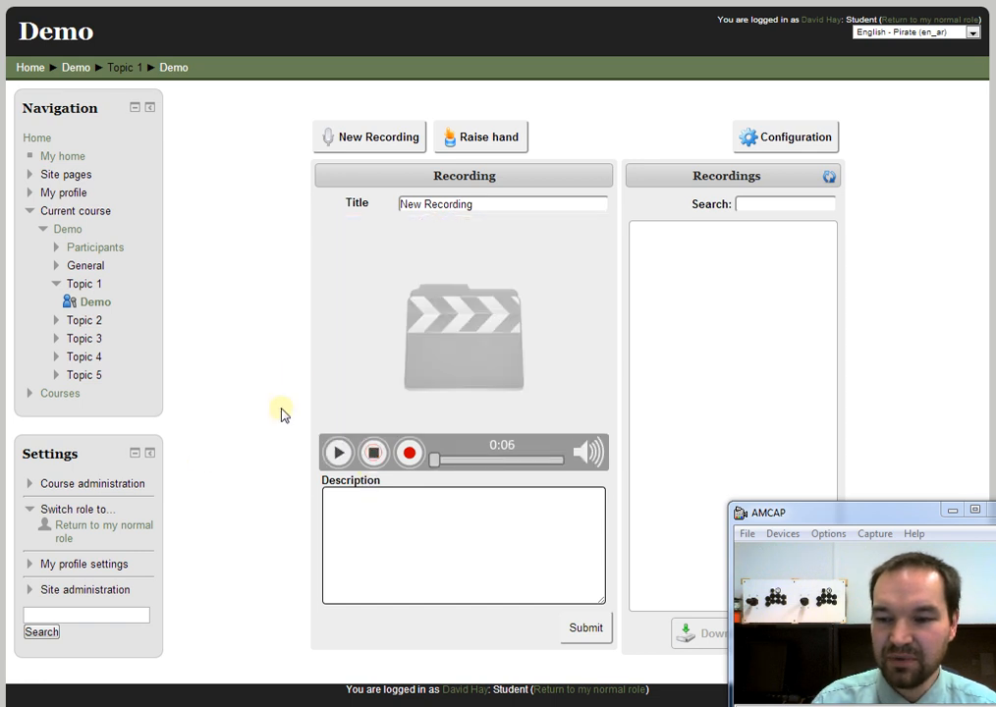
pyautogui.click(338, 453)
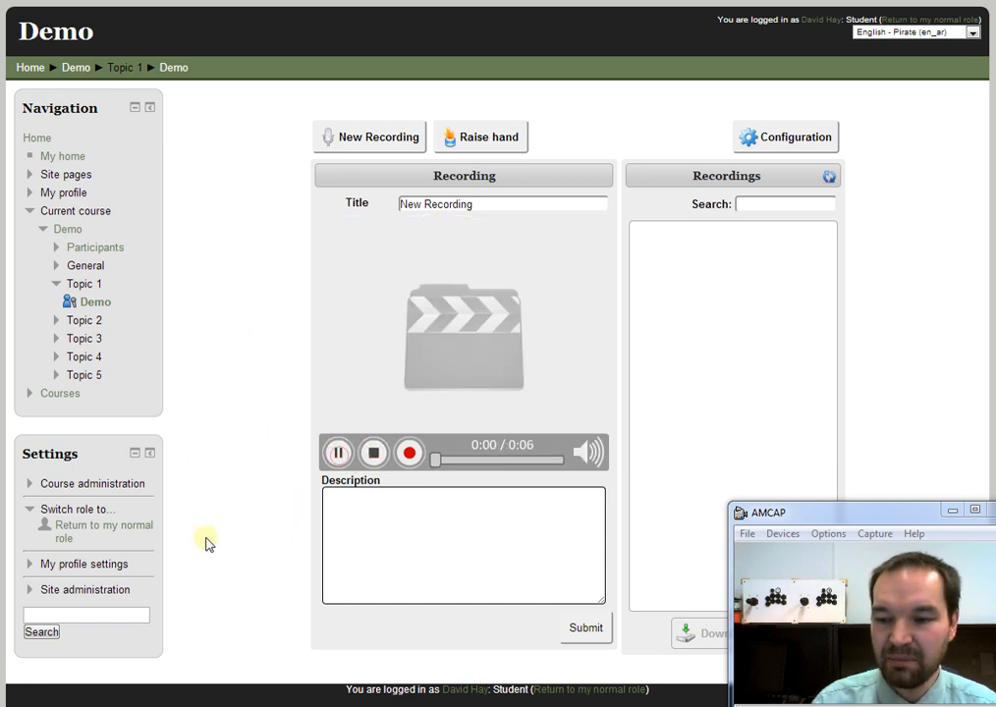
pyautogui.click(373, 453)
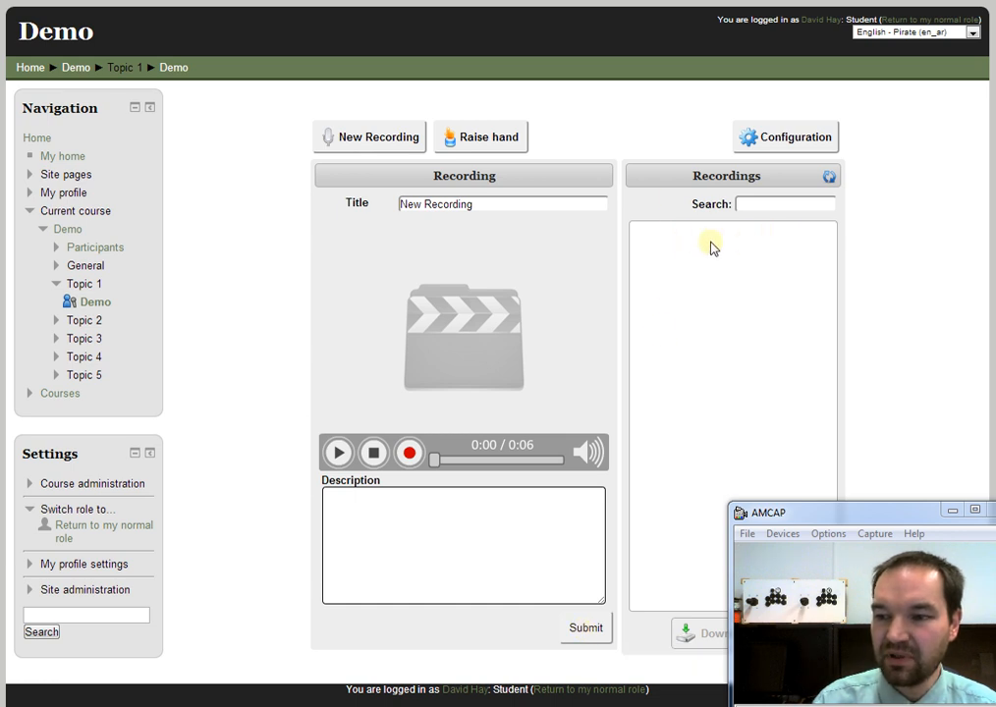
# Step: Open the language lab's microphone options, inspect the security and microphone settings, and close them
pyautogui.click(778, 138)
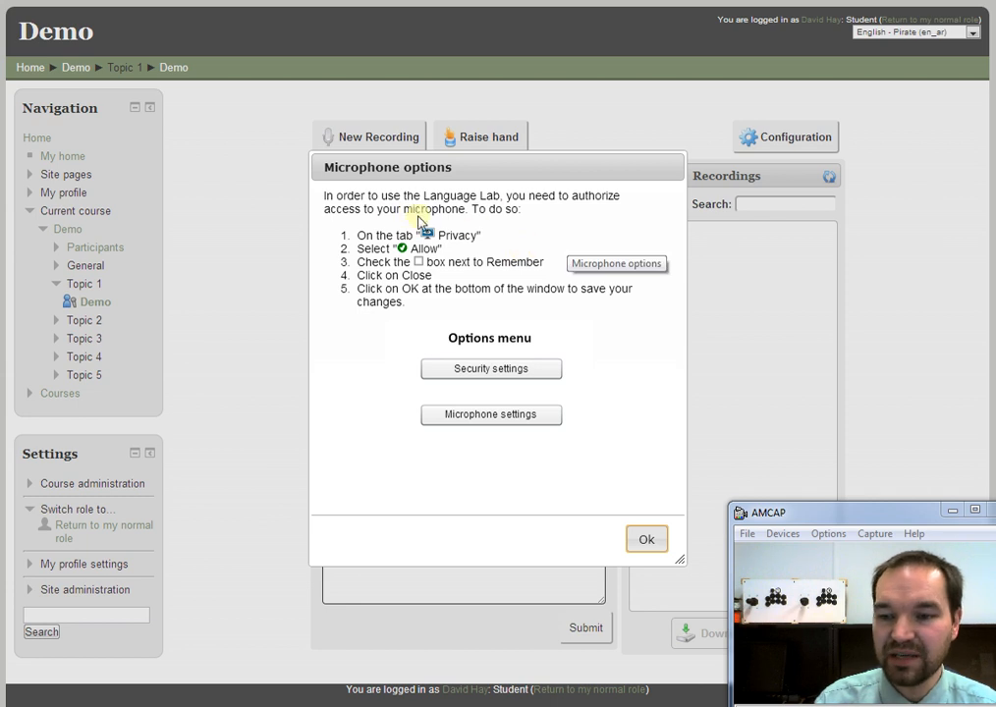
pyautogui.click(476, 367)
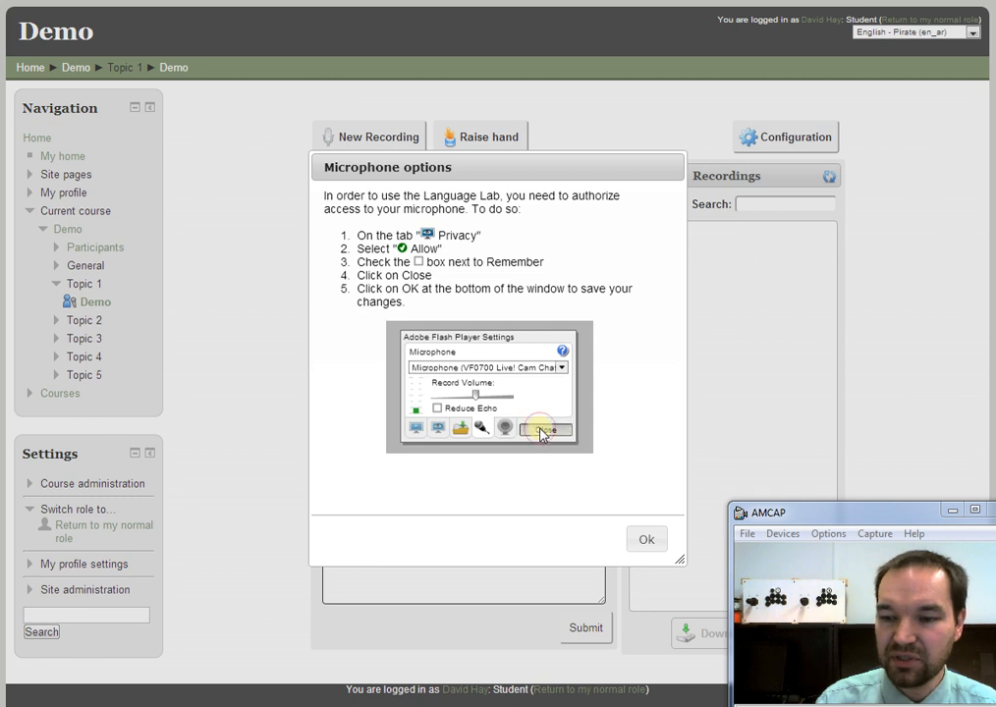
pyautogui.click(647, 541)
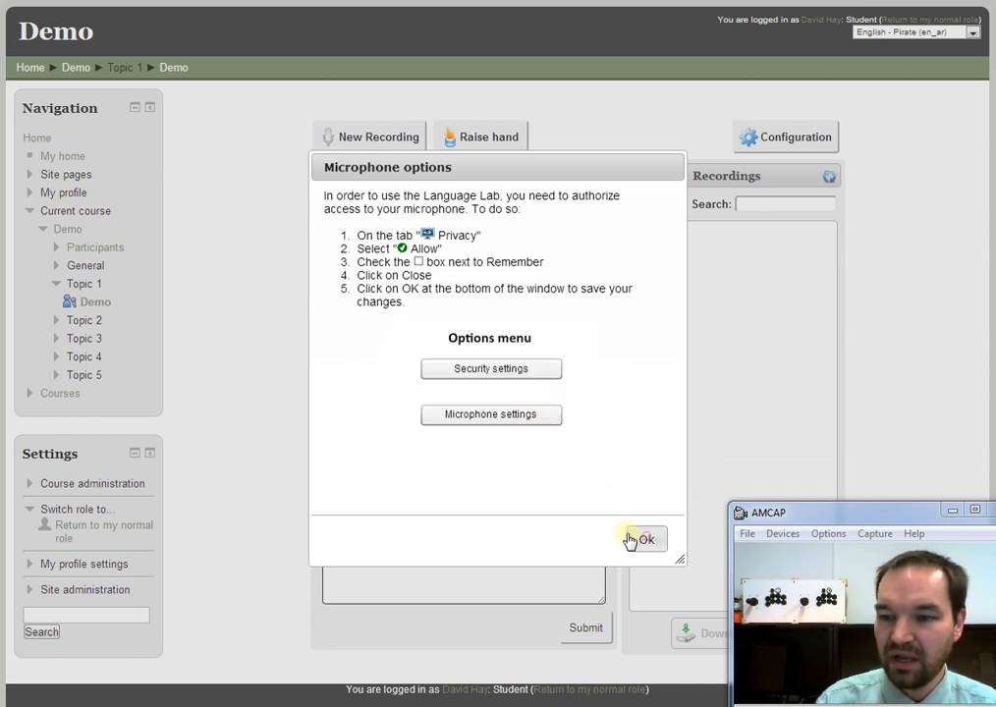